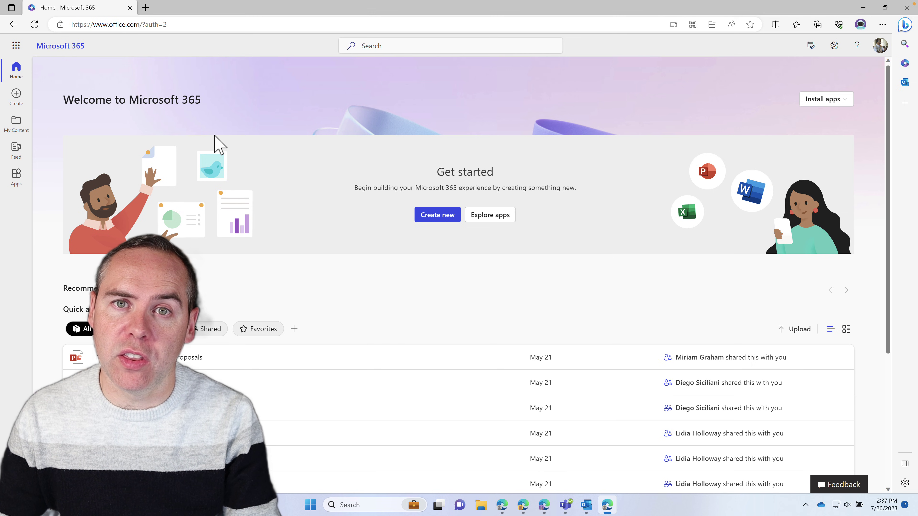
# - Open Outlook from the Microsoft 365 app launcher in a new tab
pyautogui.click(16, 46)
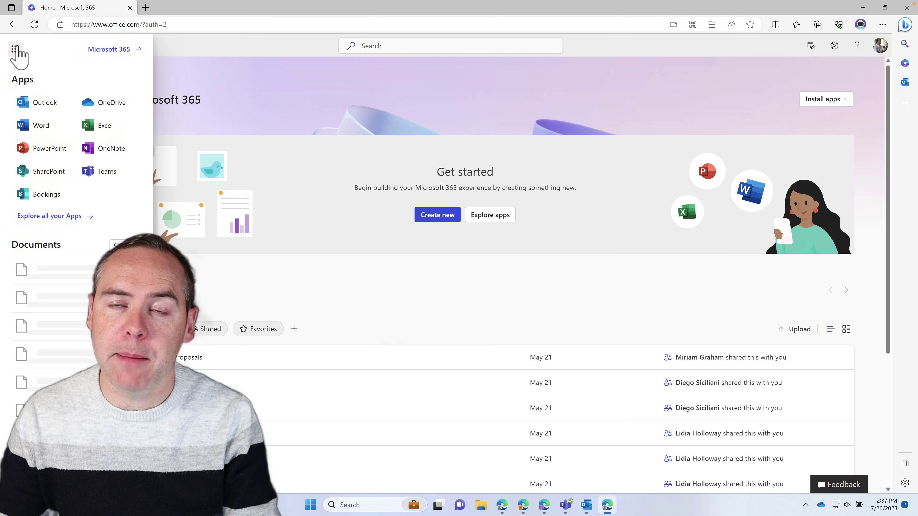
pyautogui.click(40, 103)
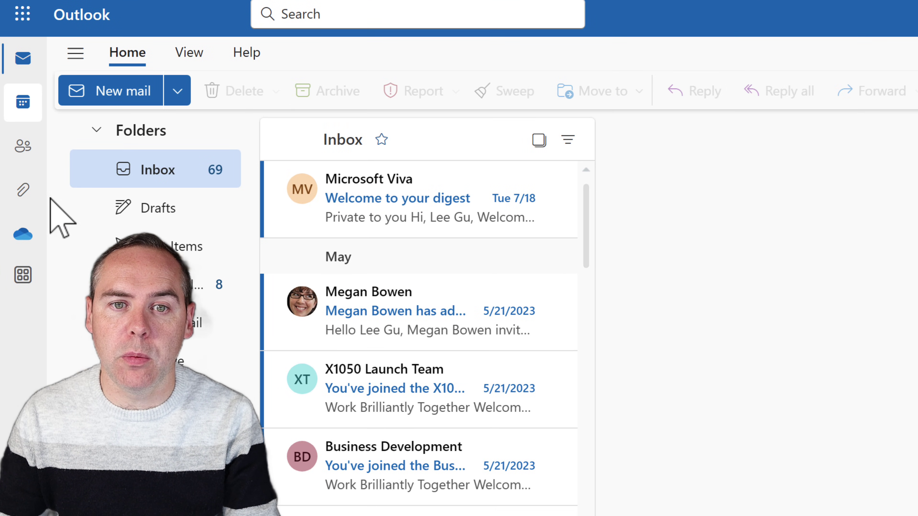
# - Switch Outlook to the calendar and go to the Bookings with me page
pyautogui.click(27, 118)
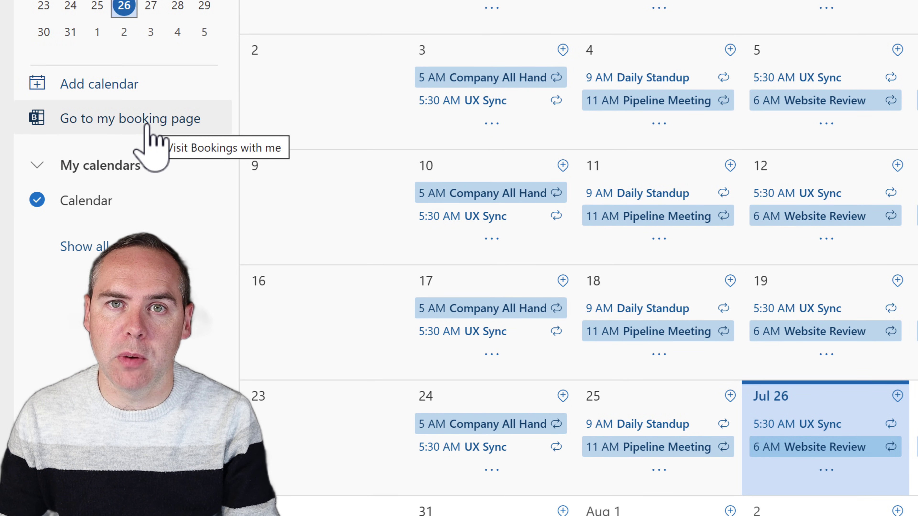
pyautogui.click(150, 125)
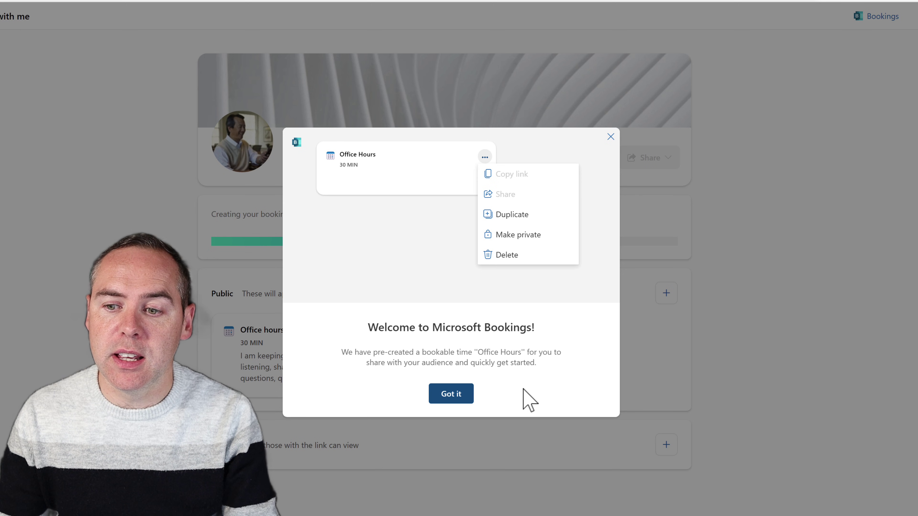
# - Dismiss the Welcome to Microsoft Bookings dialog with Got it
pyautogui.click(451, 394)
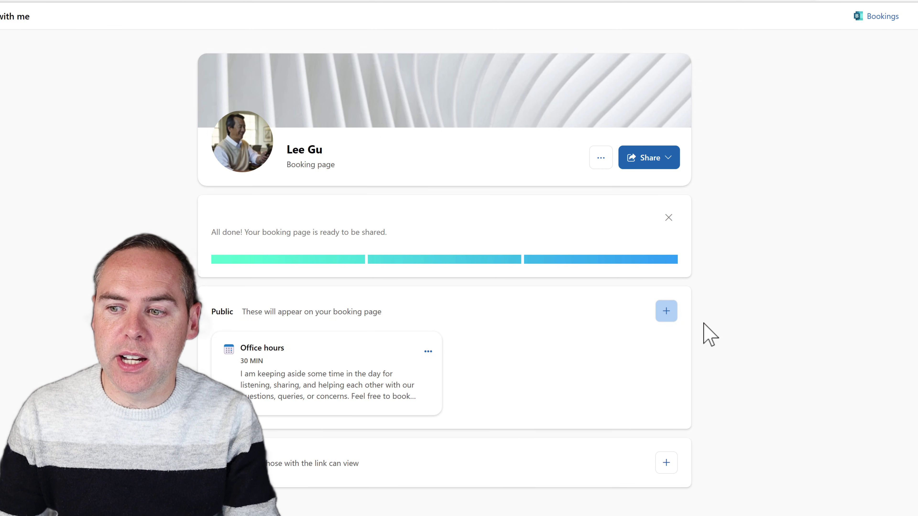
# - Add a new public meeting type, keeping the 30 mins duration after reviewing the options
pyautogui.click(671, 318)
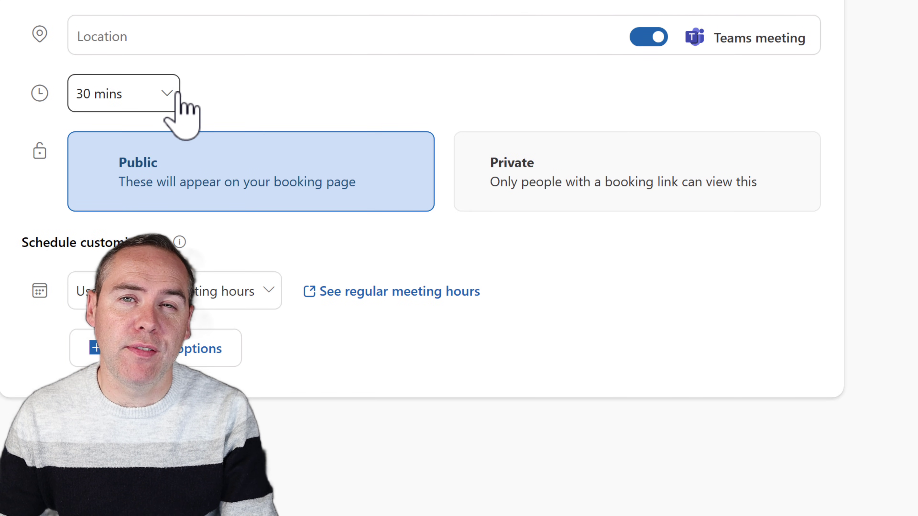
pyautogui.click(178, 95)
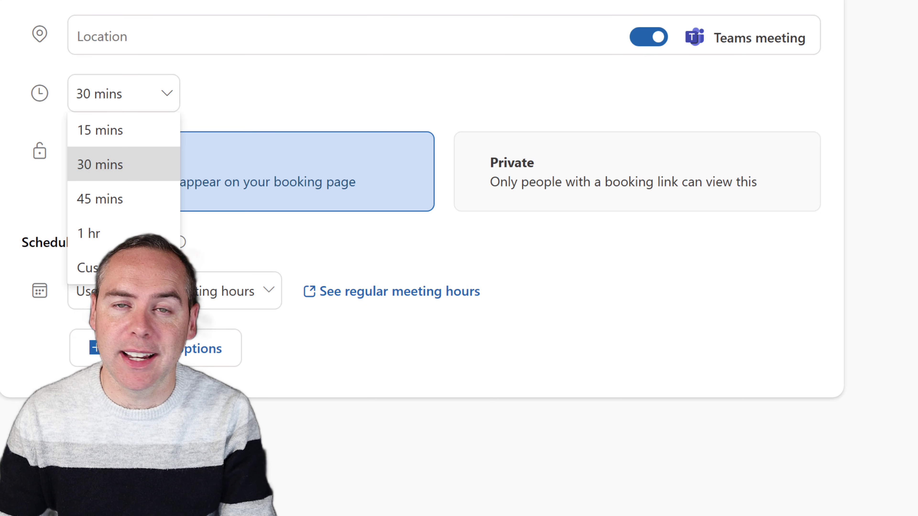
pyautogui.press('Escape')
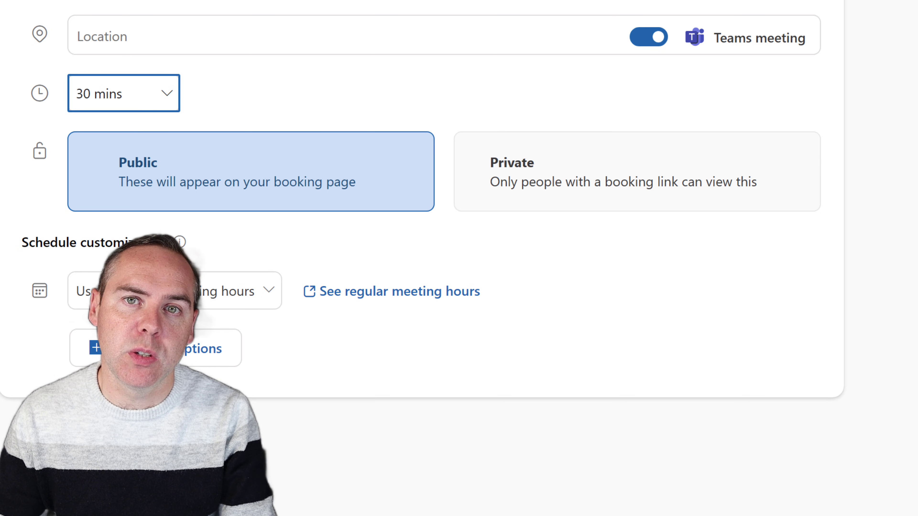
pyautogui.click(374, 301)
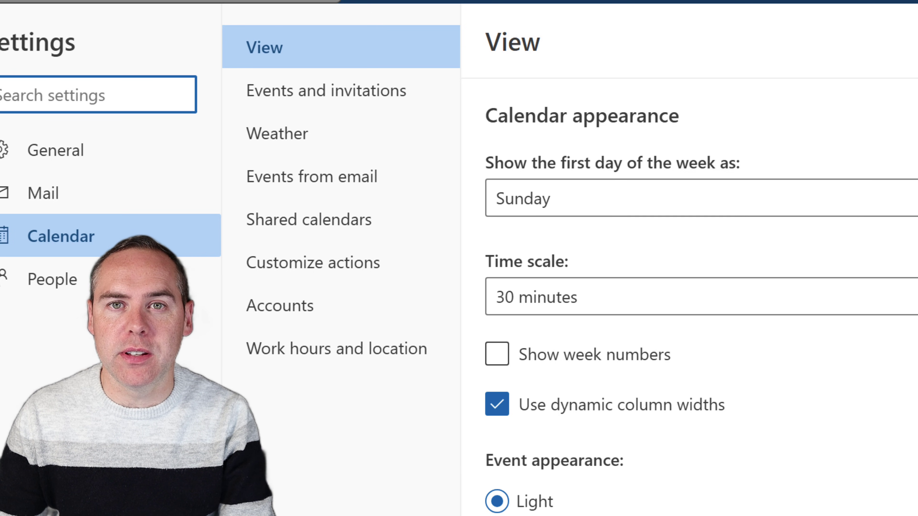
pyautogui.click(332, 348)
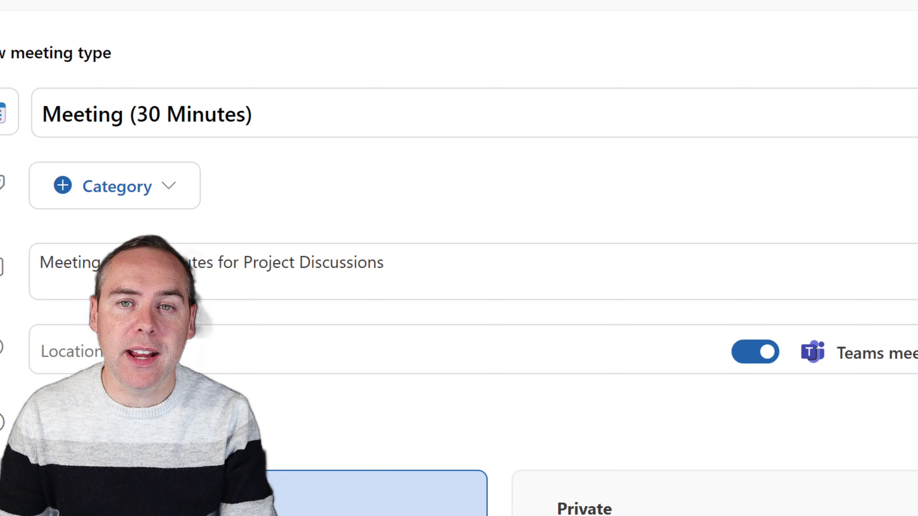
# - Use custom availability hours of 10:00 AM–4:00 PM, Monday to Friday
pyautogui.click(481, 388)
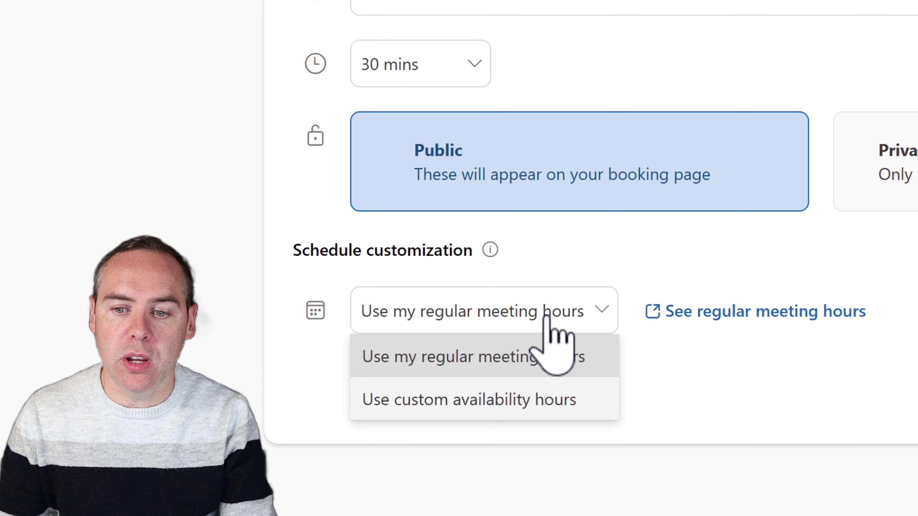
pyautogui.scroll(-6, 520, 405)
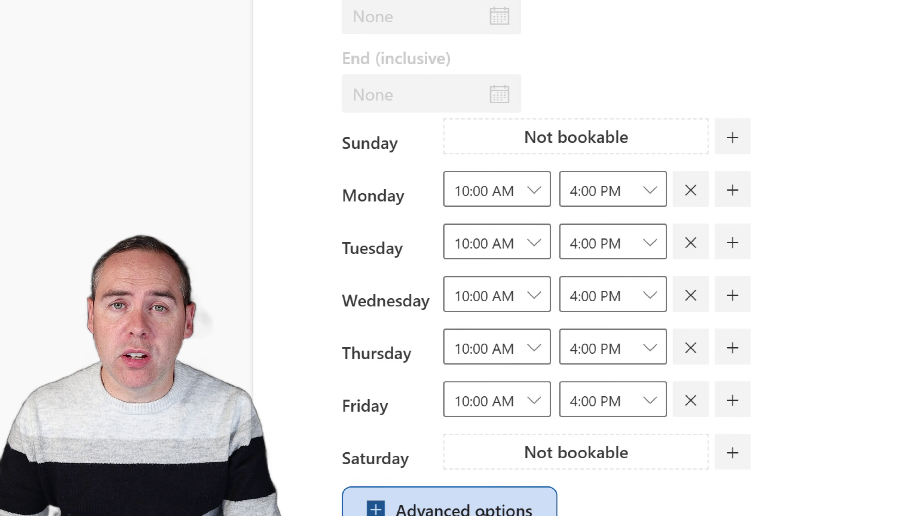
pyautogui.press('Return')
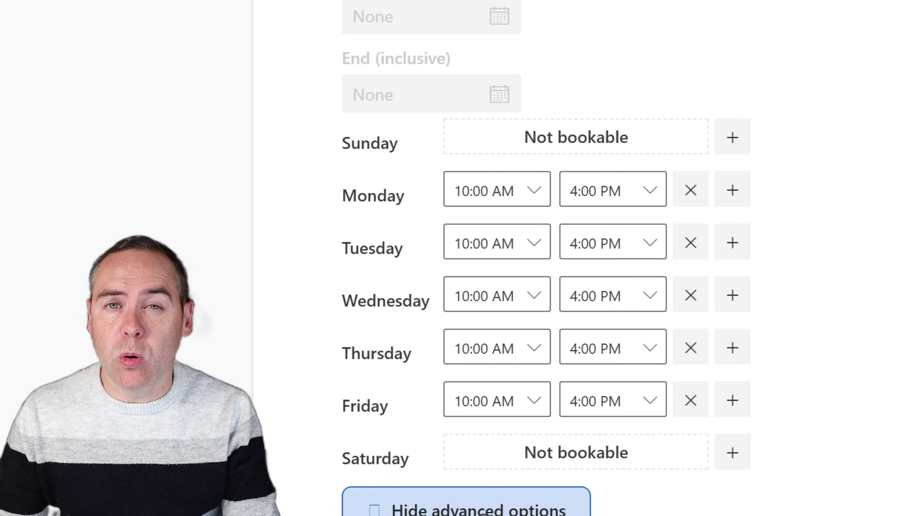
pyautogui.scroll(-10, 542, 254)
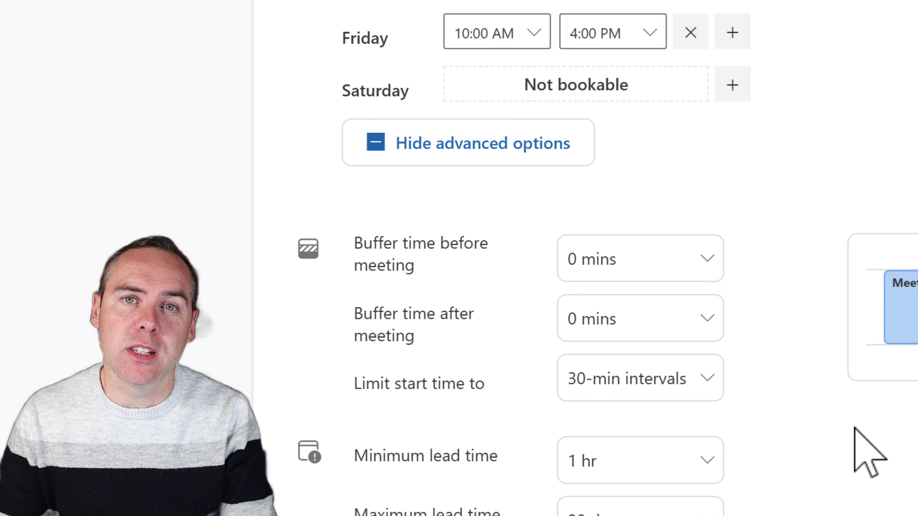
# - Add 30-minute buffer times before and after the meeting
pyautogui.click(709, 267)
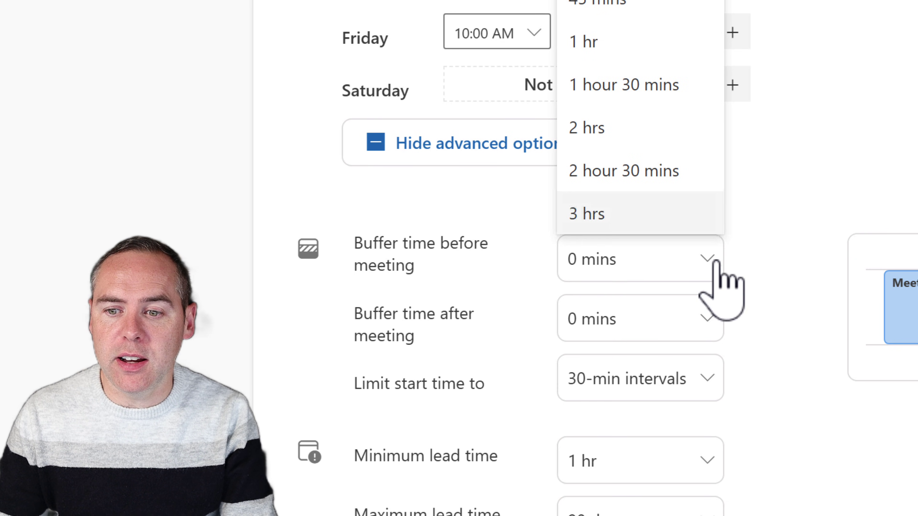
pyautogui.click(675, 174)
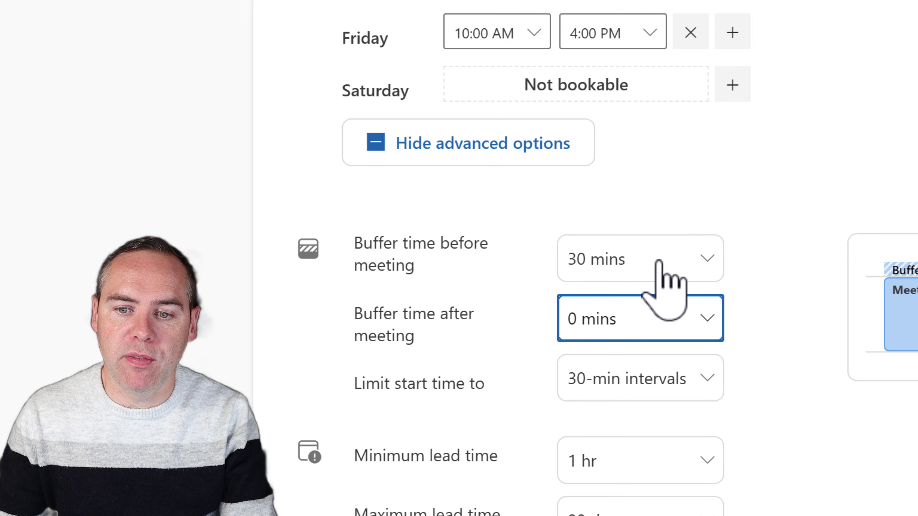
pyautogui.click(680, 313)
pyautogui.click(668, 16)
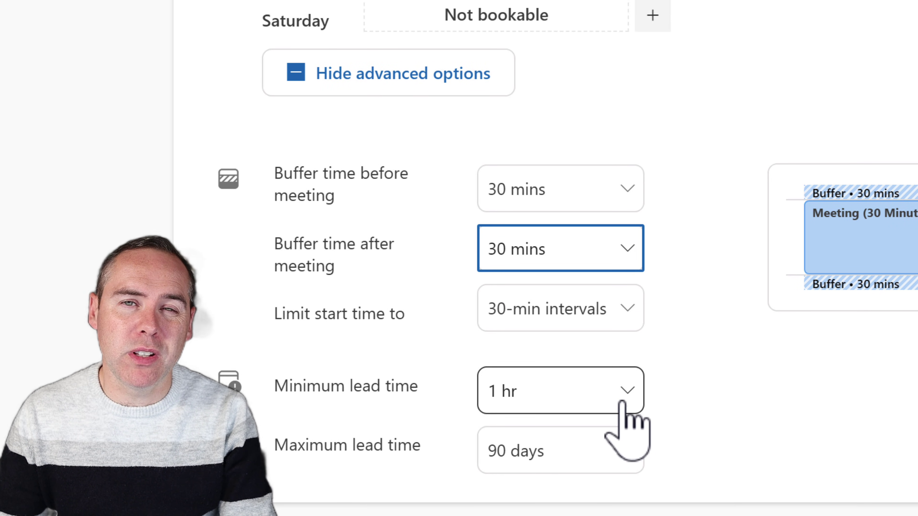
# - Set the minimum lead time to 1 day and the maximum to 30 days
pyautogui.click(623, 402)
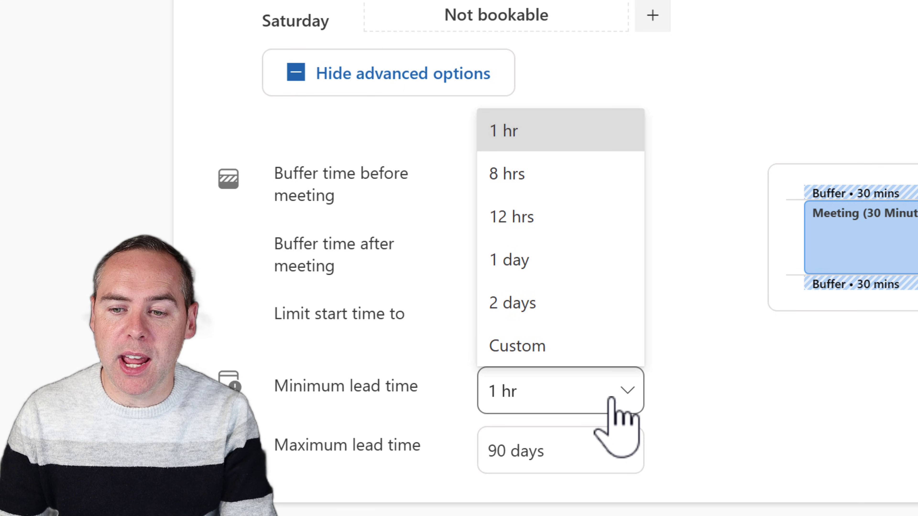
pyautogui.click(595, 273)
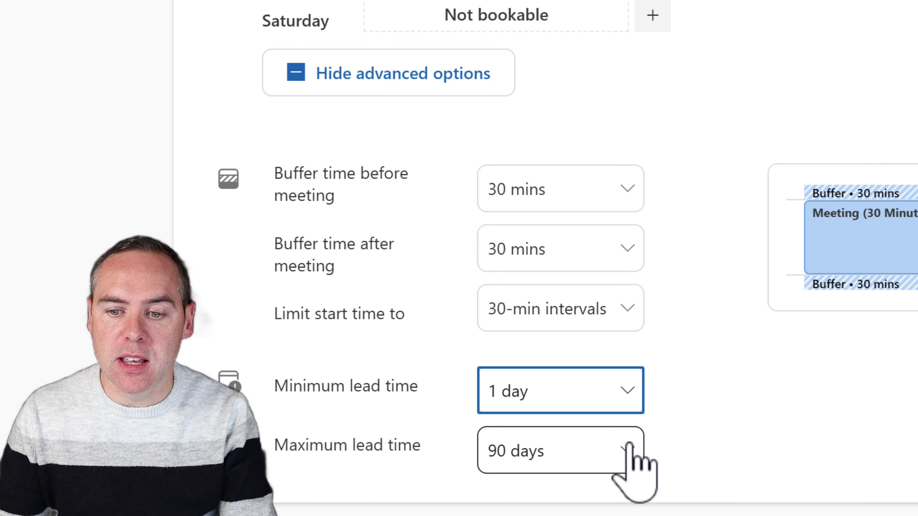
pyautogui.click(627, 450)
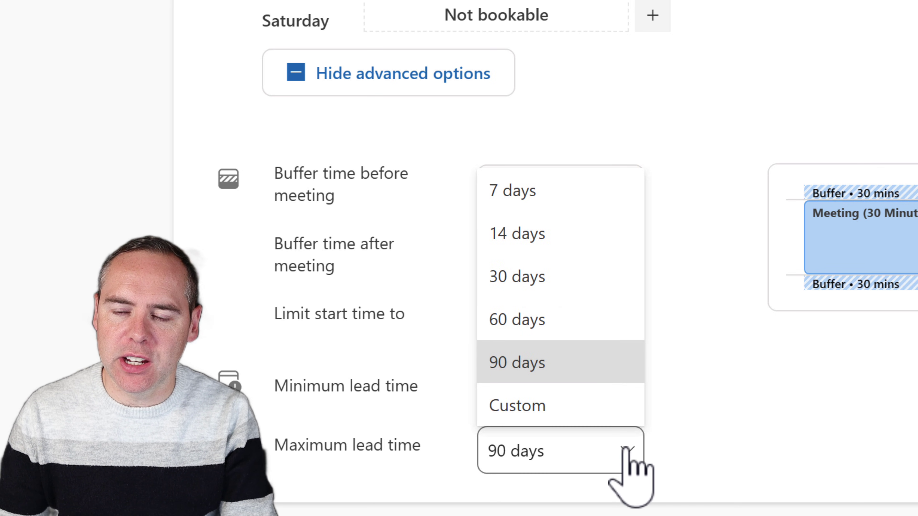
pyautogui.click(615, 274)
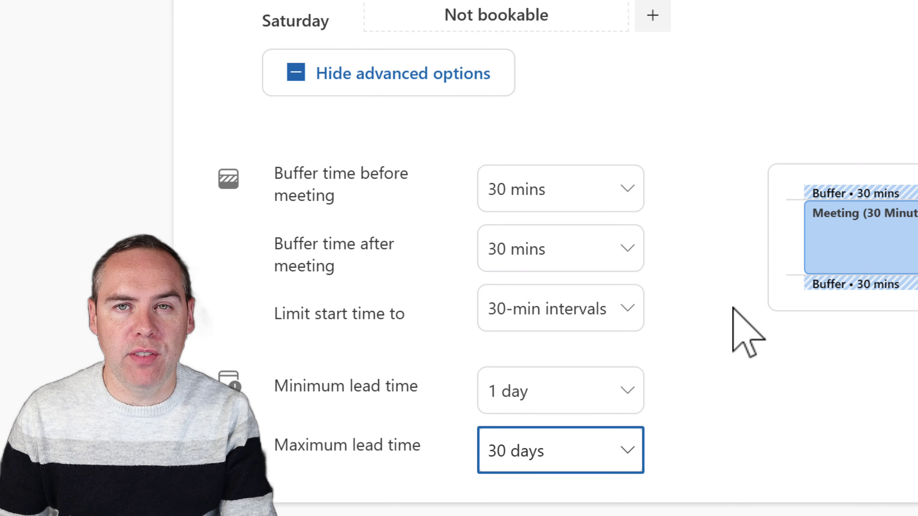
pyautogui.scroll(10, 741, 328)
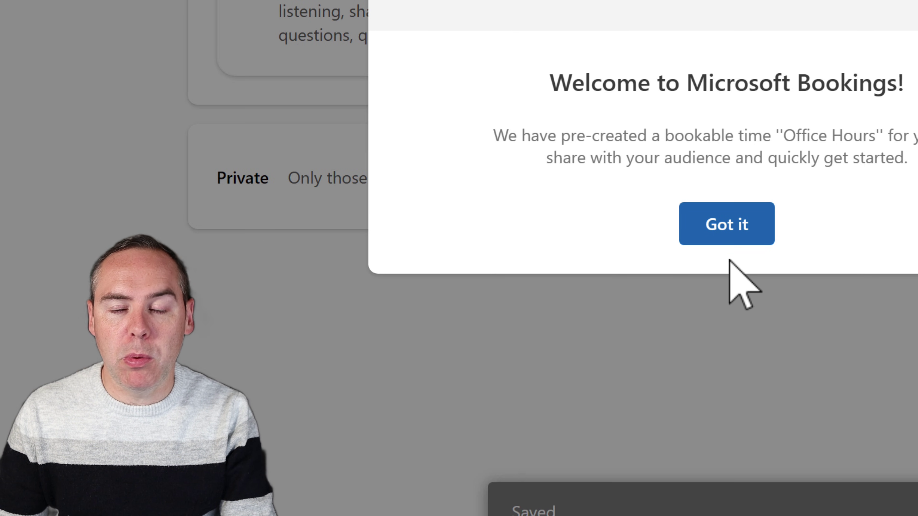
# - Dismiss the welcome message and delete the Office hours meeting type
pyautogui.click(735, 242)
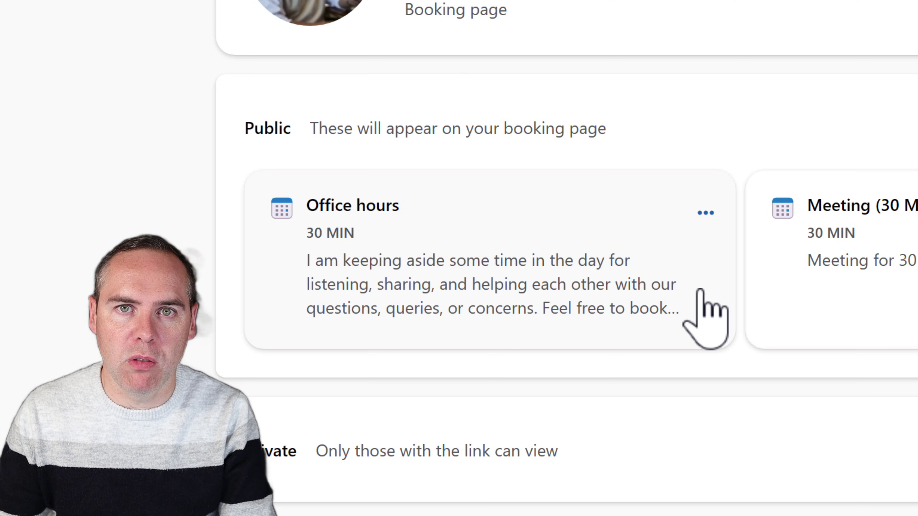
pyautogui.click(706, 212)
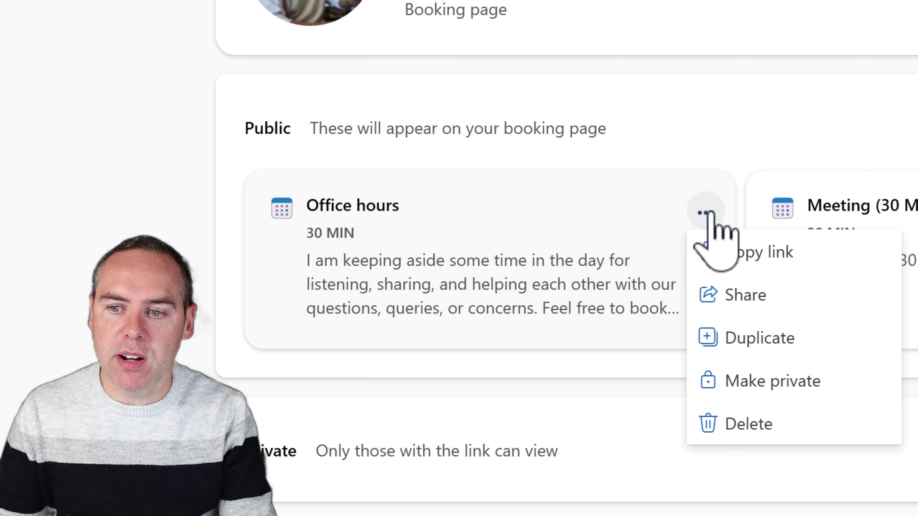
pyautogui.click(783, 424)
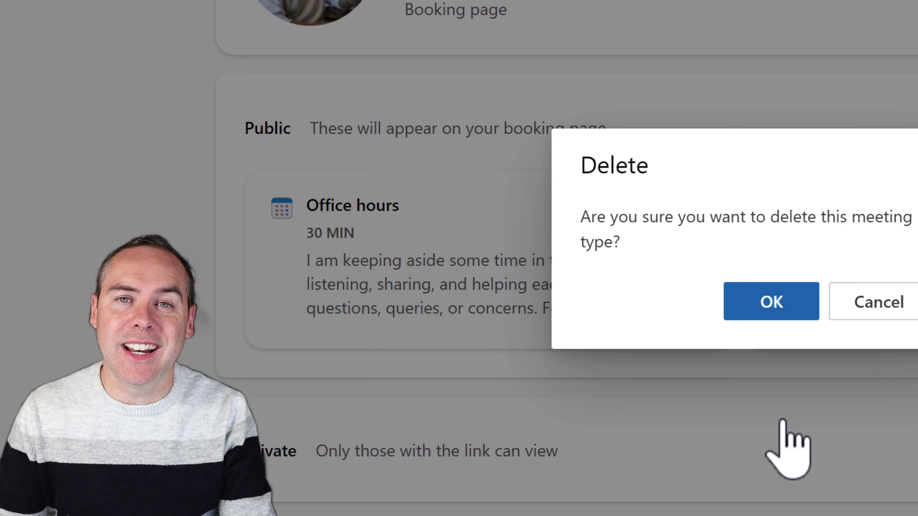
pyautogui.click(783, 311)
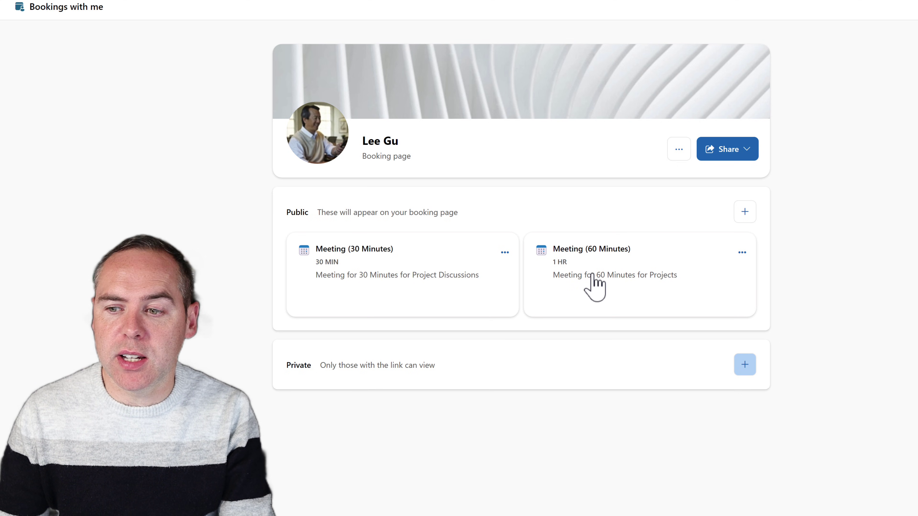
# - Start a private Team Member 1-2-1 meeting type and create a green Team Management category for it
pyautogui.click(745, 364)
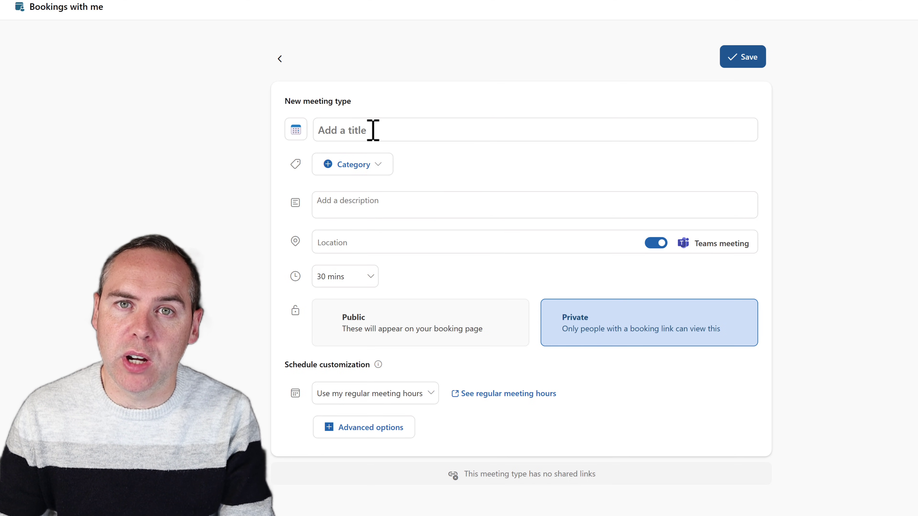
pyautogui.click(373, 130)
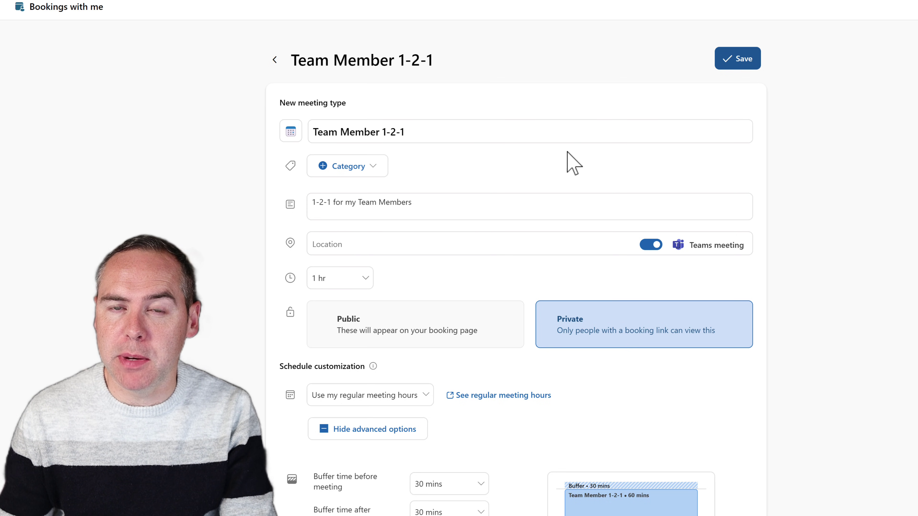
pyautogui.click(373, 168)
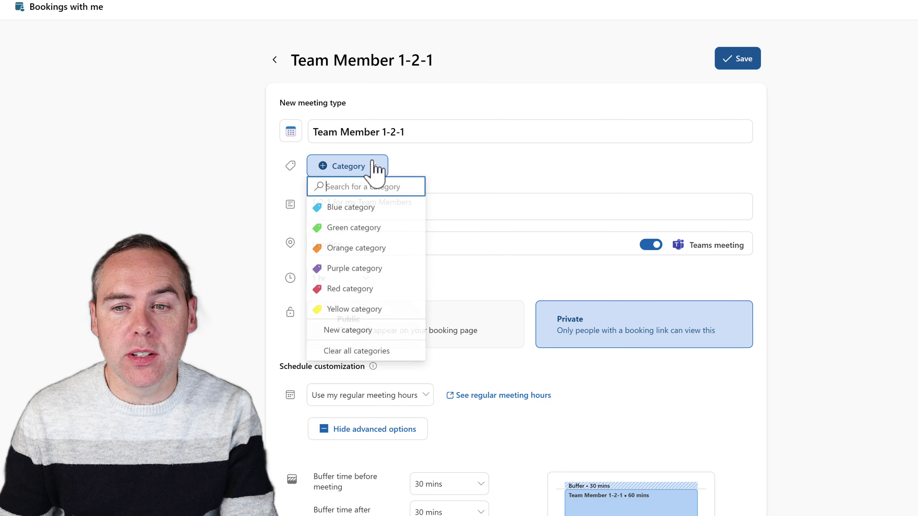
pyautogui.click(361, 331)
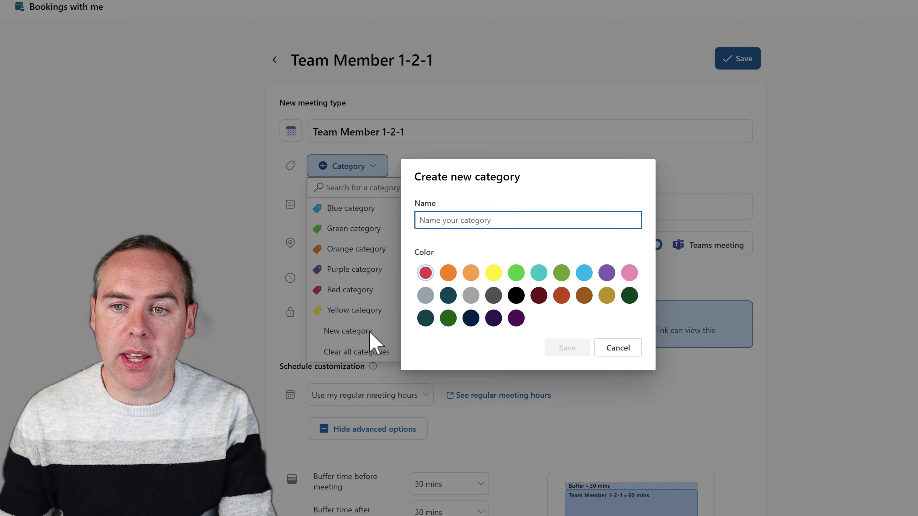
pyautogui.write('Team Mana')
pyautogui.press('BackSpace')
pyautogui.press('BackSpace')
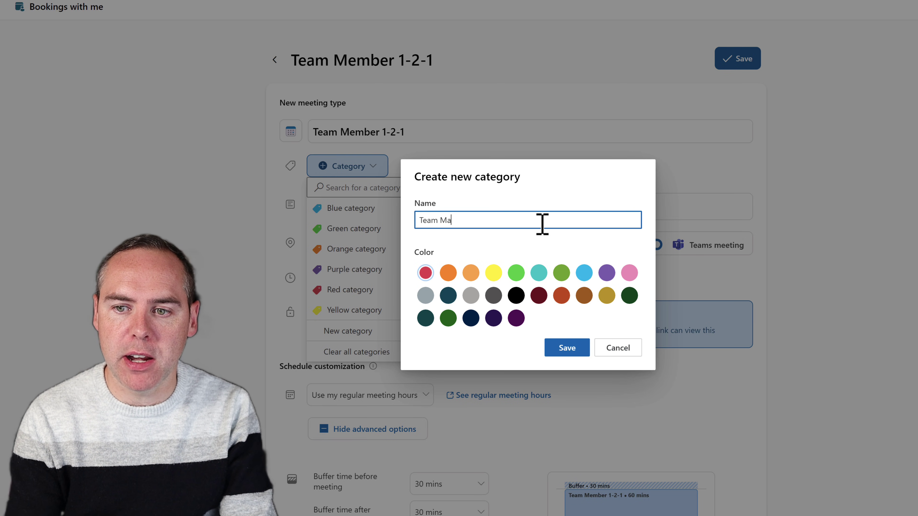
pyautogui.write('n')
pyautogui.press('BackSpace')
pyautogui.write('nagement')
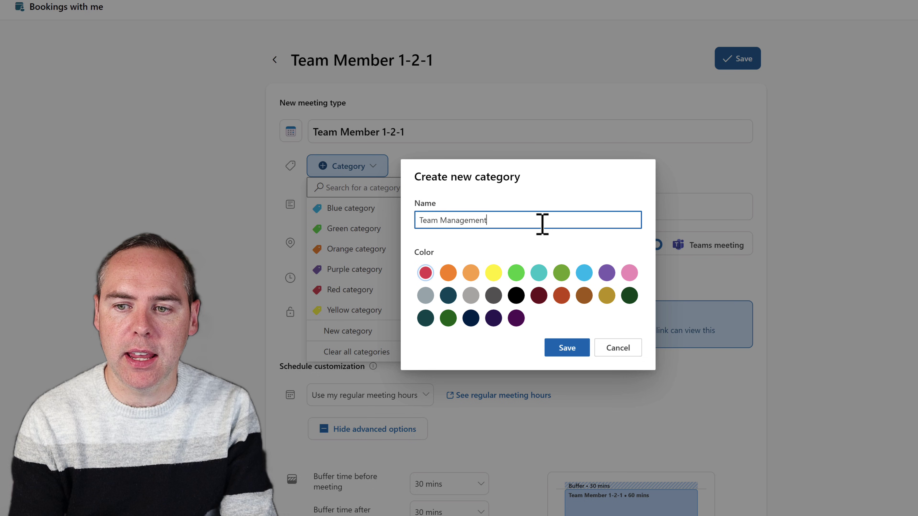
pyautogui.click(516, 273)
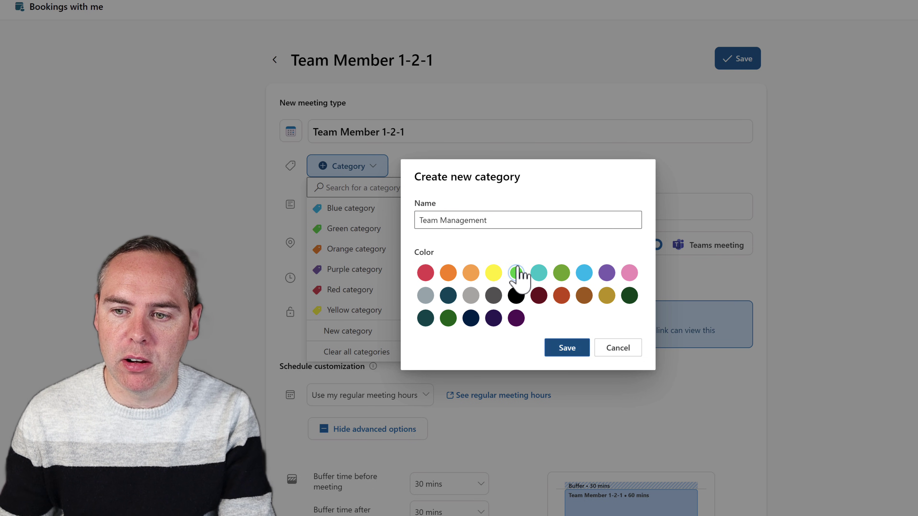
pyautogui.click(566, 348)
pyautogui.click(622, 224)
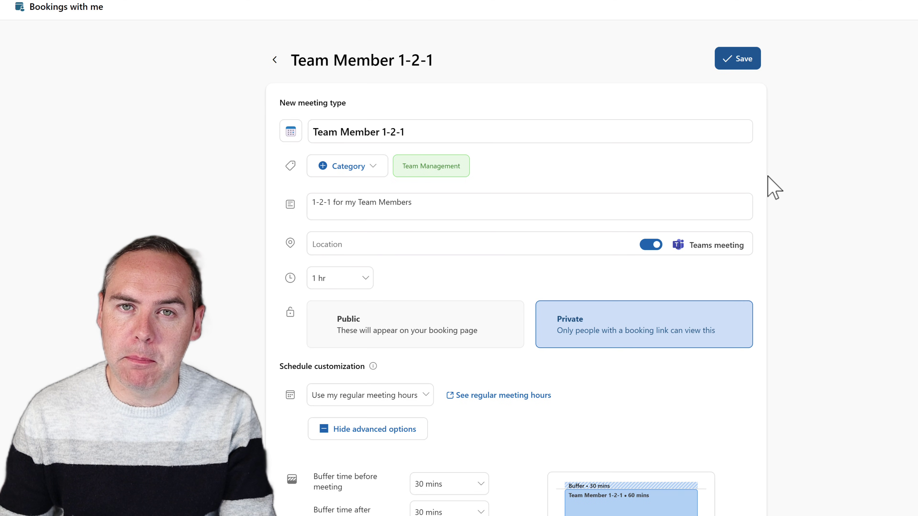
# - Save the private 1-hour Team Member 1-2-1 meeting type
pyautogui.click(737, 60)
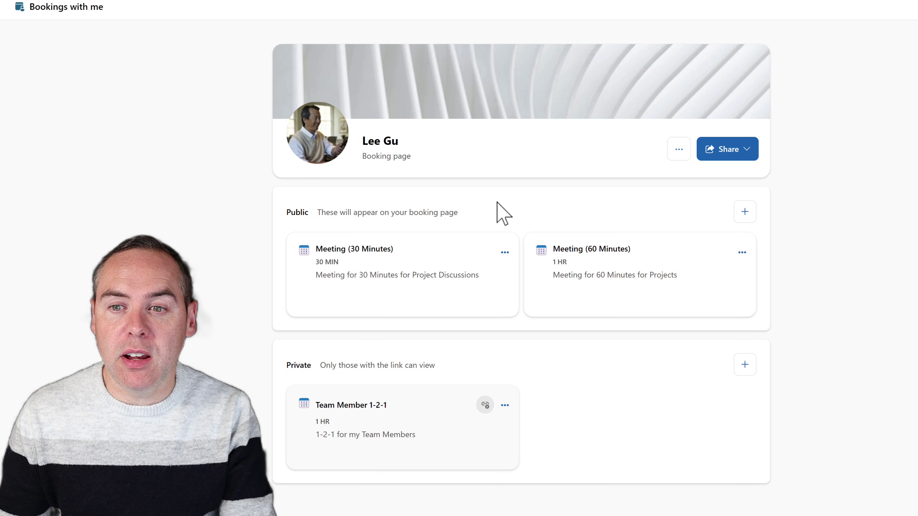
# - Set the snowy mountain picture as the booking page banner and show the Share choices
pyautogui.click(677, 149)
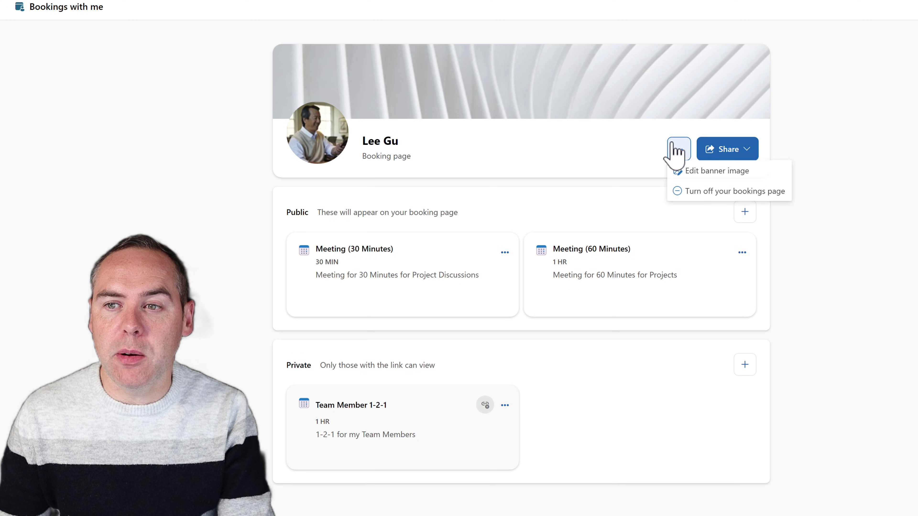
pyautogui.click(709, 171)
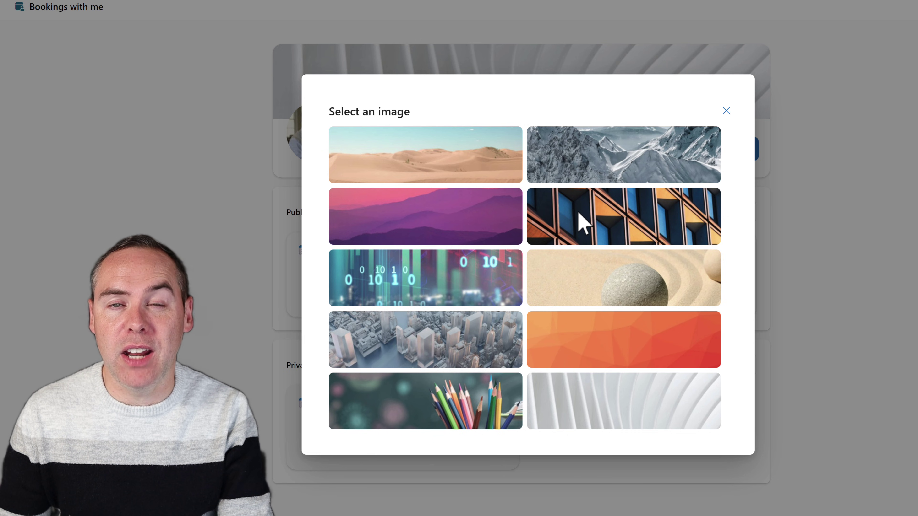
pyautogui.click(619, 170)
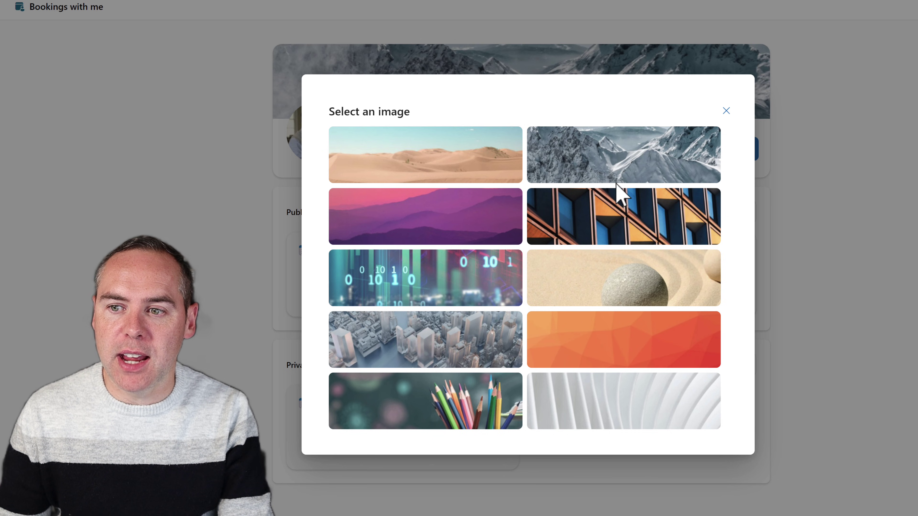
pyautogui.click(727, 111)
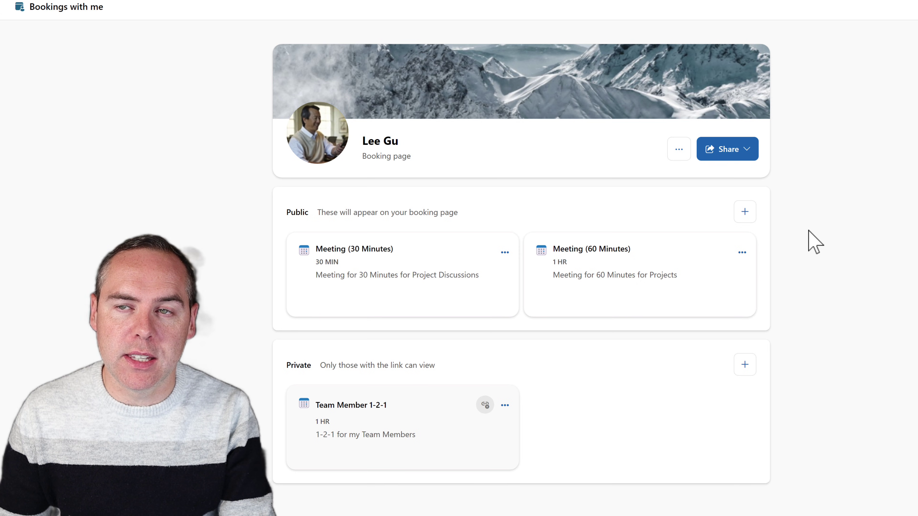
pyautogui.click(747, 156)
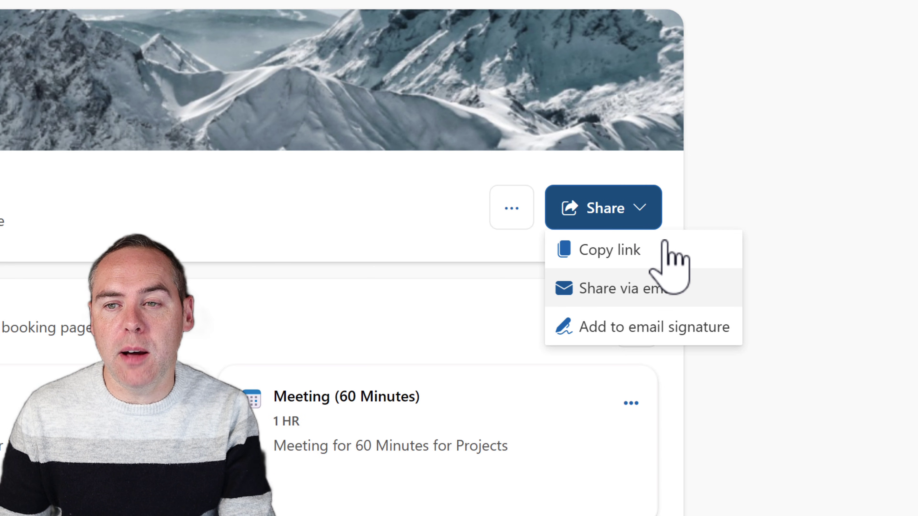
pyautogui.click(685, 328)
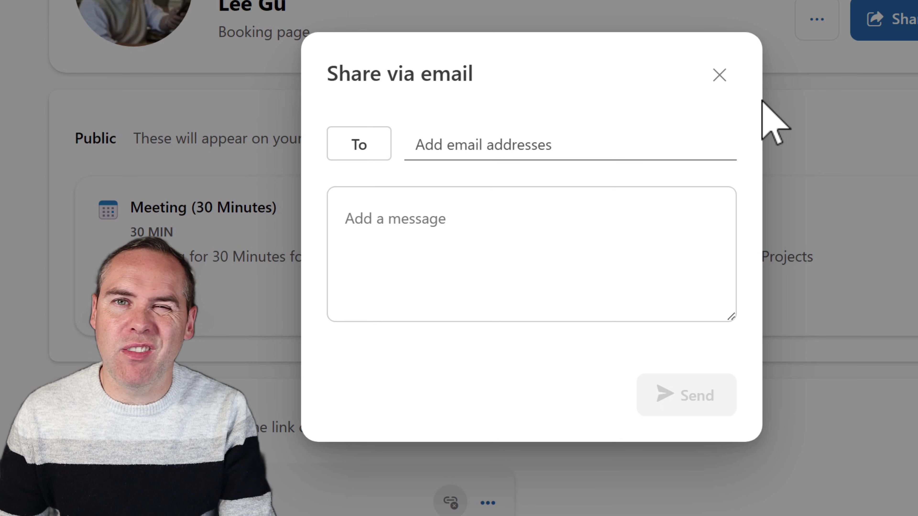
pyautogui.click(719, 74)
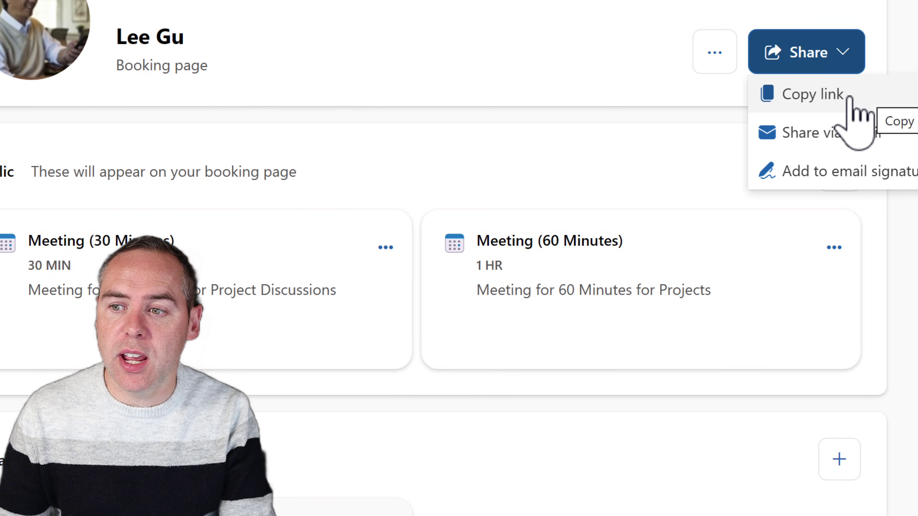
# - Copy the booking page's share link and open it as a visitor would
pyautogui.click(897, 61)
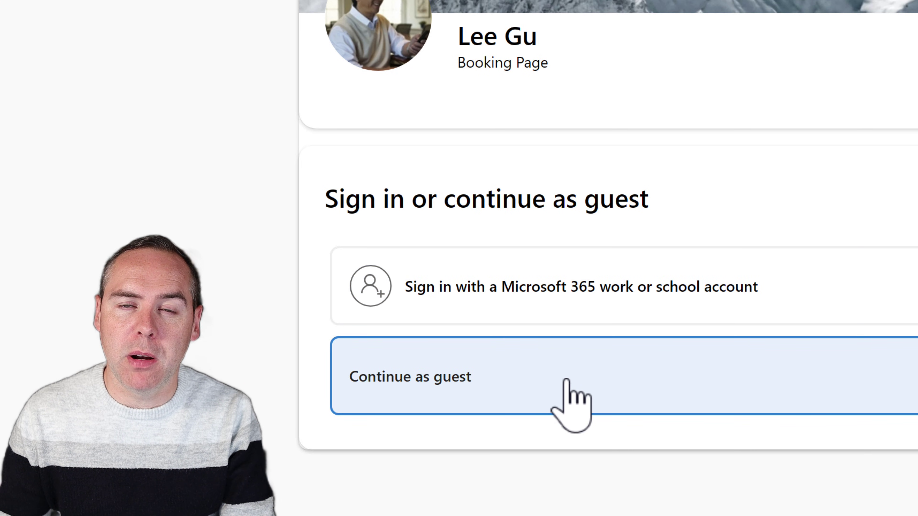
# - As a guest, choose the Meeting (60 Minutes) type and the 9:30 PM slot
pyautogui.click(564, 382)
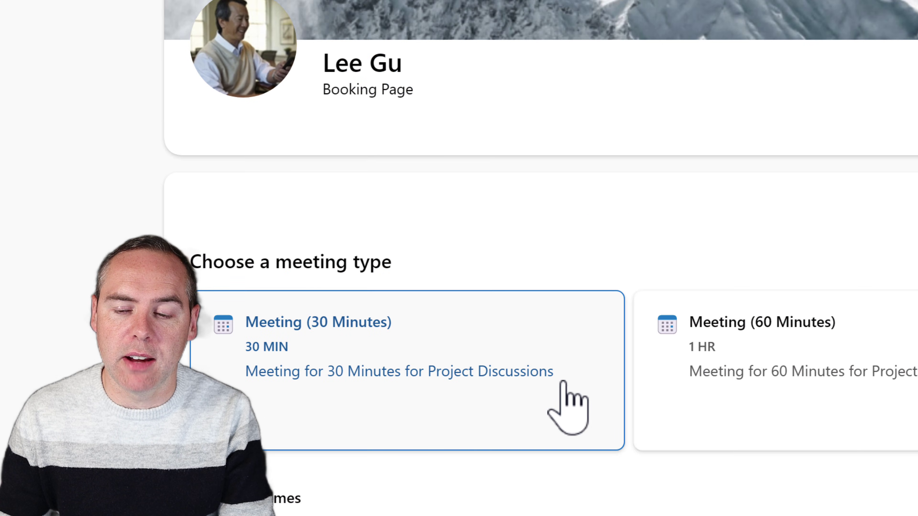
pyautogui.scroll(-5, 35, 238)
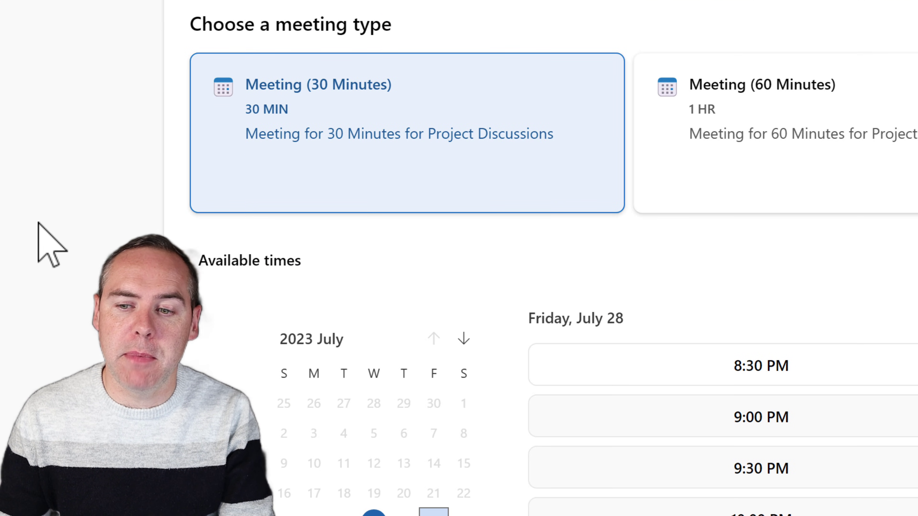
pyautogui.scroll(2, 40, 223)
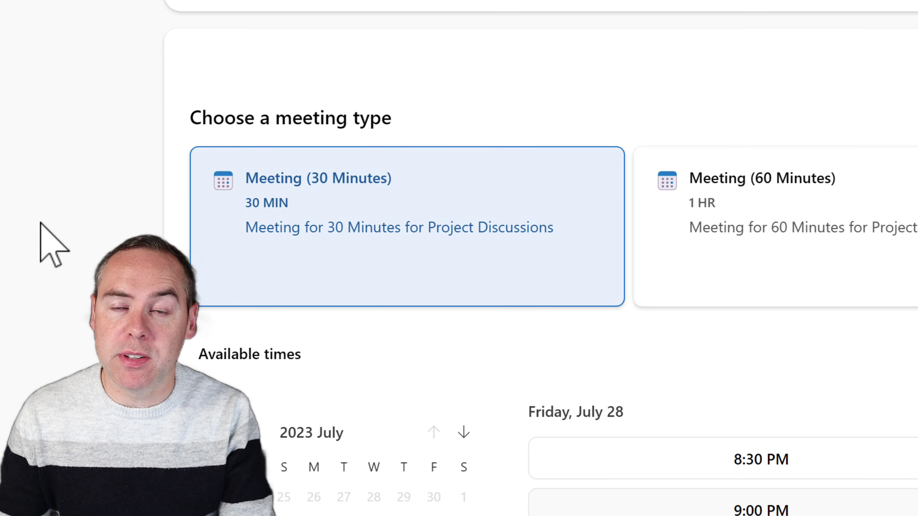
pyautogui.click(874, 191)
pyautogui.scroll(-2, 874, 192)
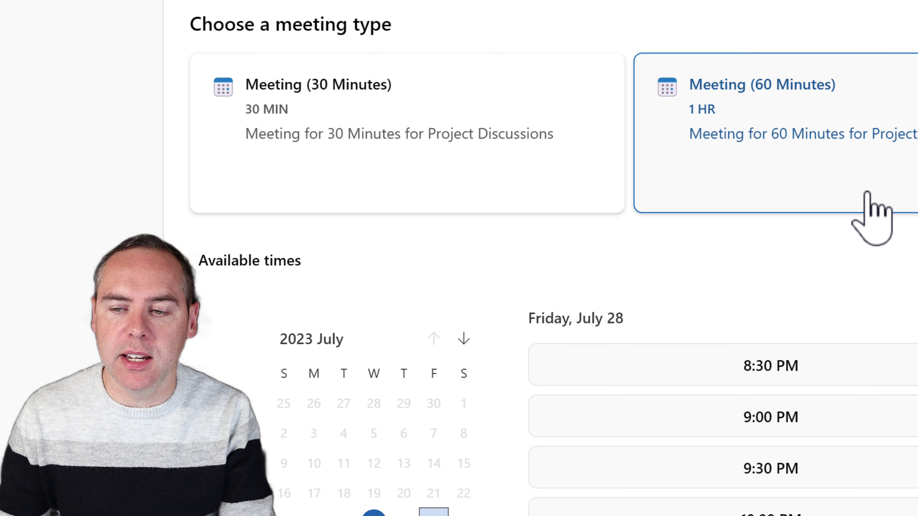
pyautogui.click(764, 464)
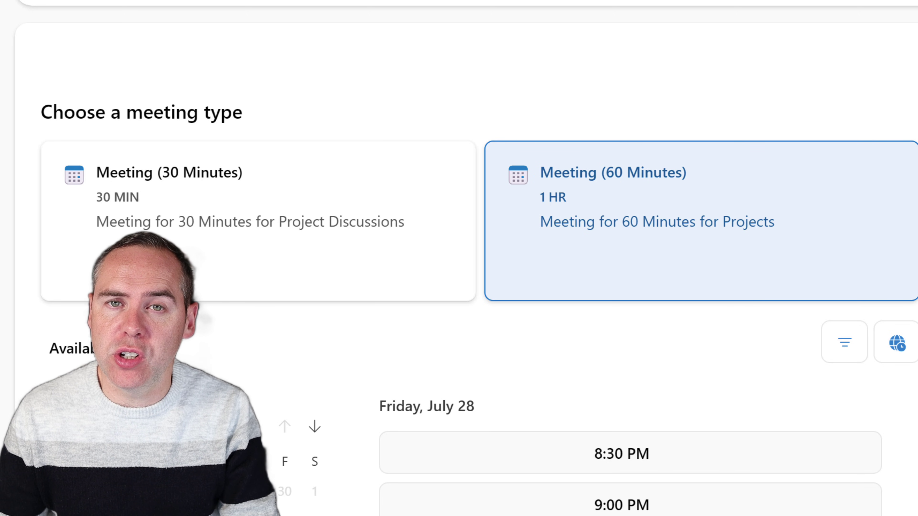
# - Copy a single-use link for the Team Member 1-2-1 meeting from its card options
pyautogui.moveTo(723, 499)
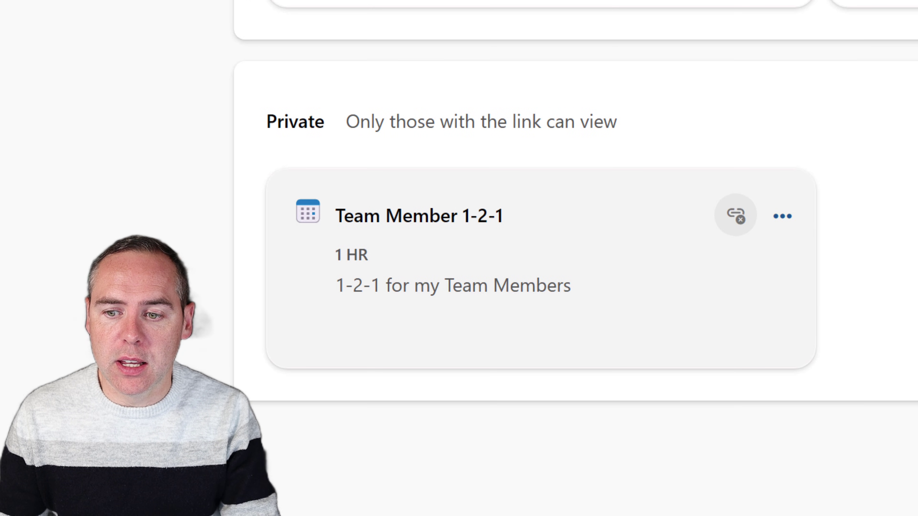
pyautogui.click(783, 217)
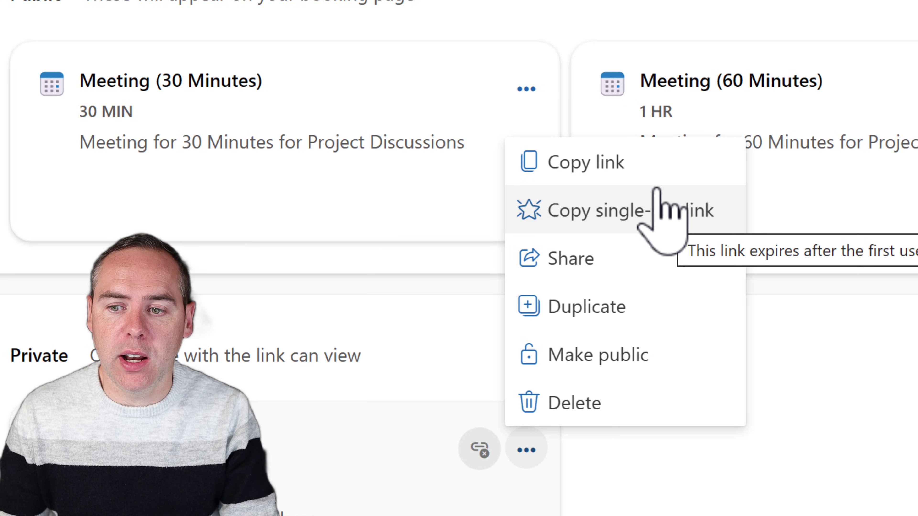
pyautogui.click(662, 217)
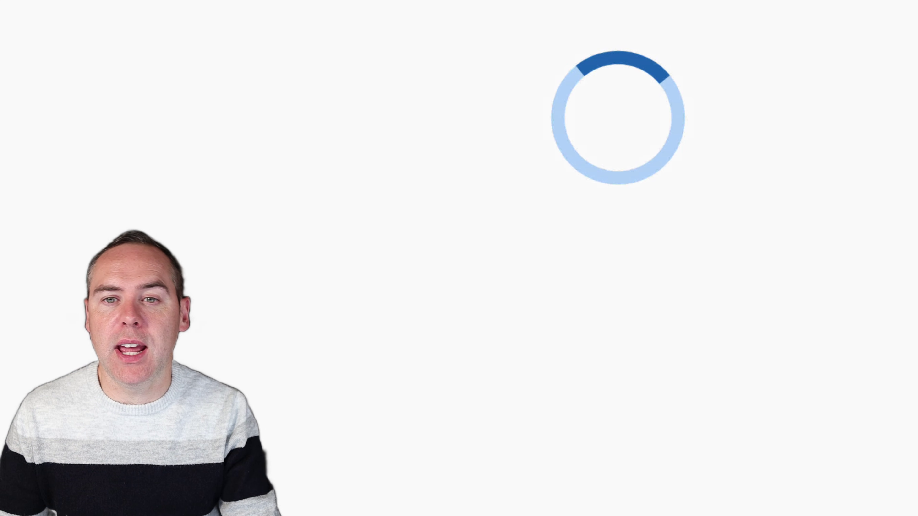
# - Continue as guest and pick the 9:30 PM slot on Friday, July 28
pyautogui.click(625, 275)
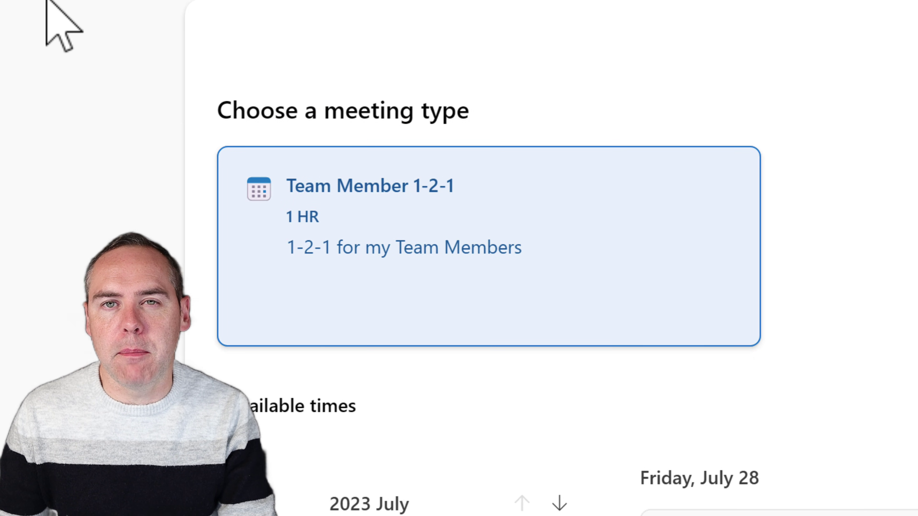
pyautogui.scroll(-3, 47, 5)
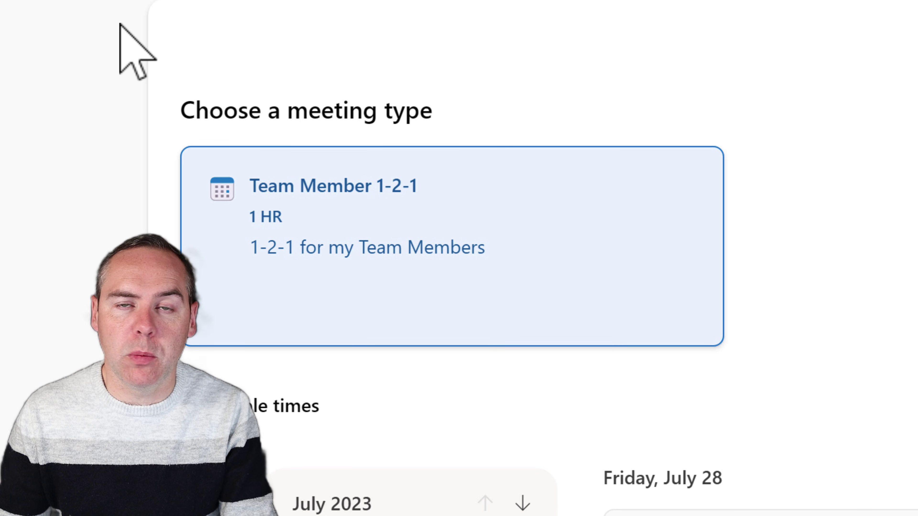
pyautogui.scroll(-5, 225, 61)
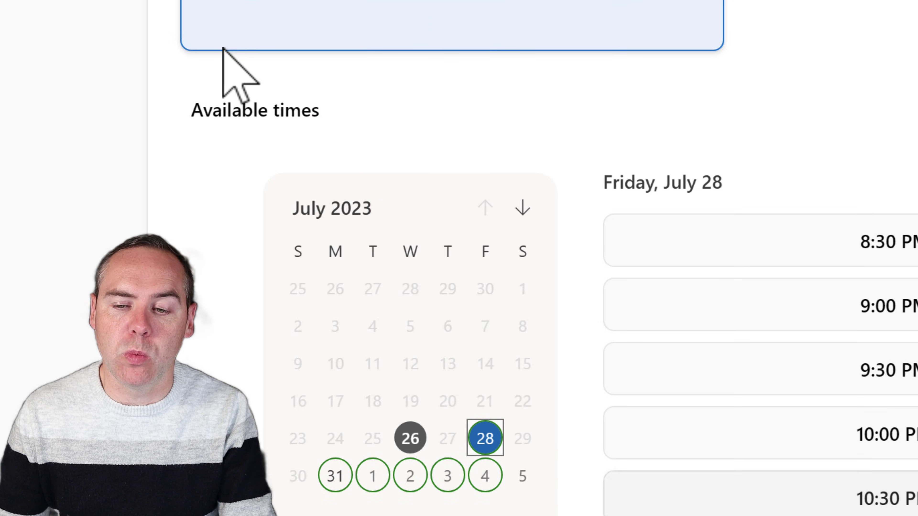
pyautogui.click(882, 383)
pyautogui.scroll(-3, 903, 416)
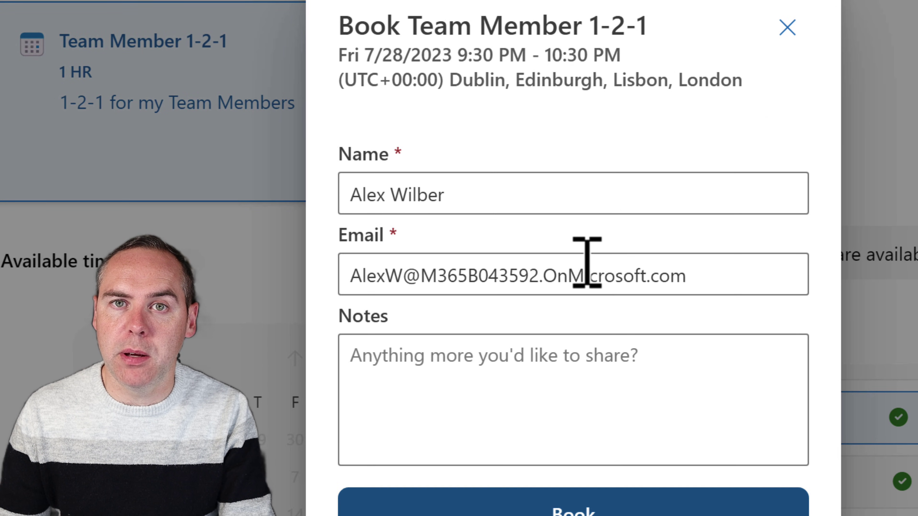
# - Book the Team Member 1-2-1 meeting for Fri 7/28/2023, 9:30–10:30 PM
pyautogui.click(607, 507)
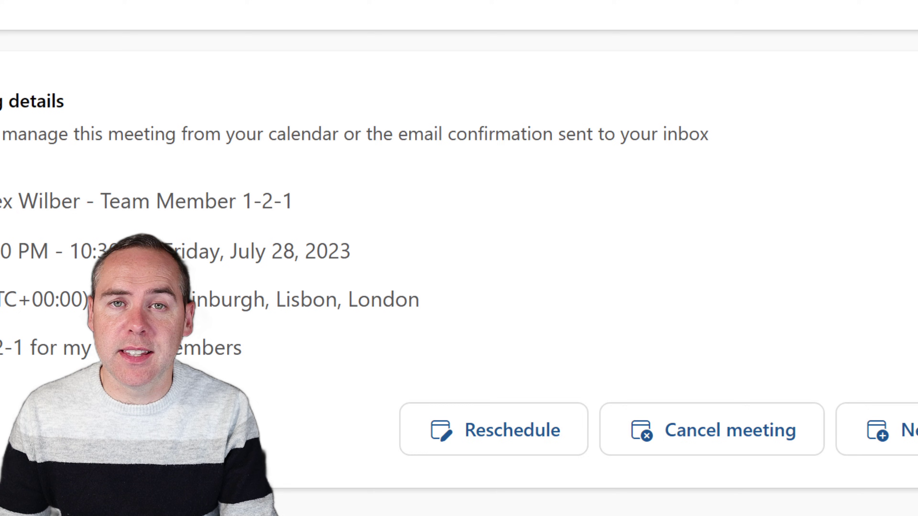
# - Start rescheduling and browse the July 28 slots, including 8:30 PM and 9:00 PM
pyautogui.click(470, 452)
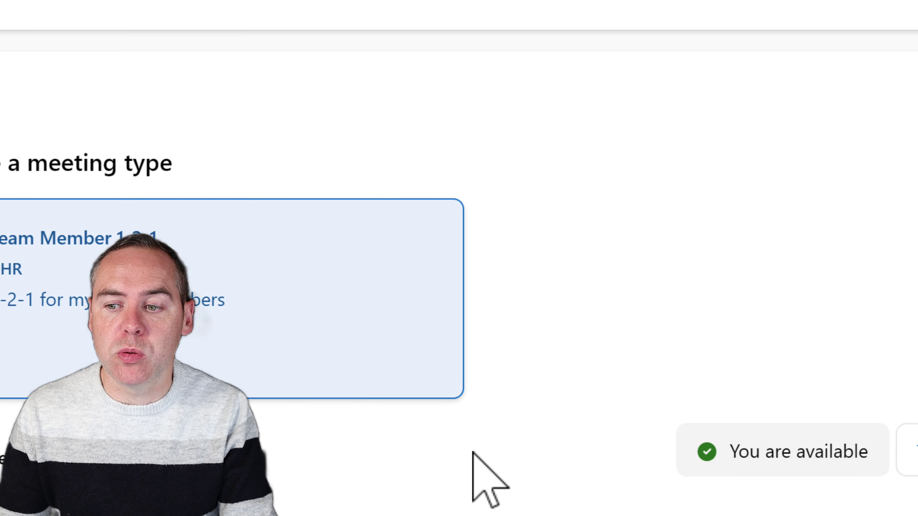
pyautogui.scroll(-5, 473, 452)
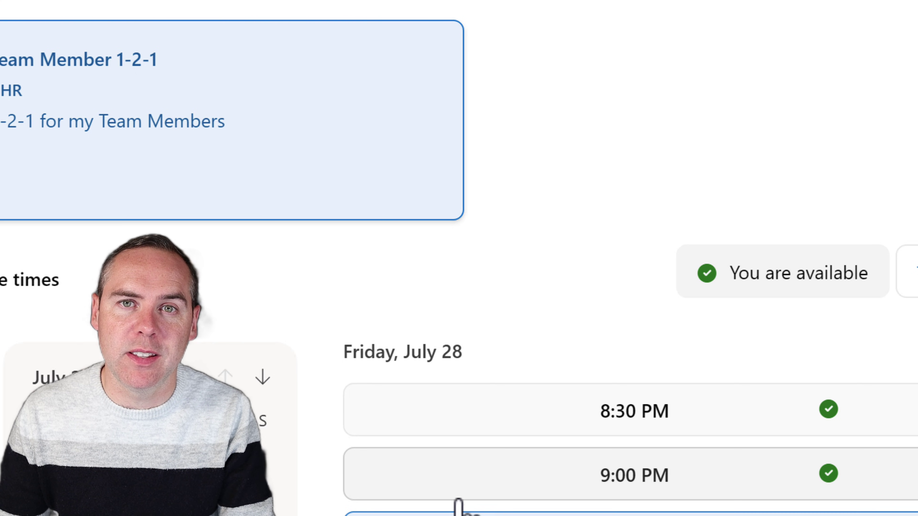
pyautogui.scroll(5, 459, 506)
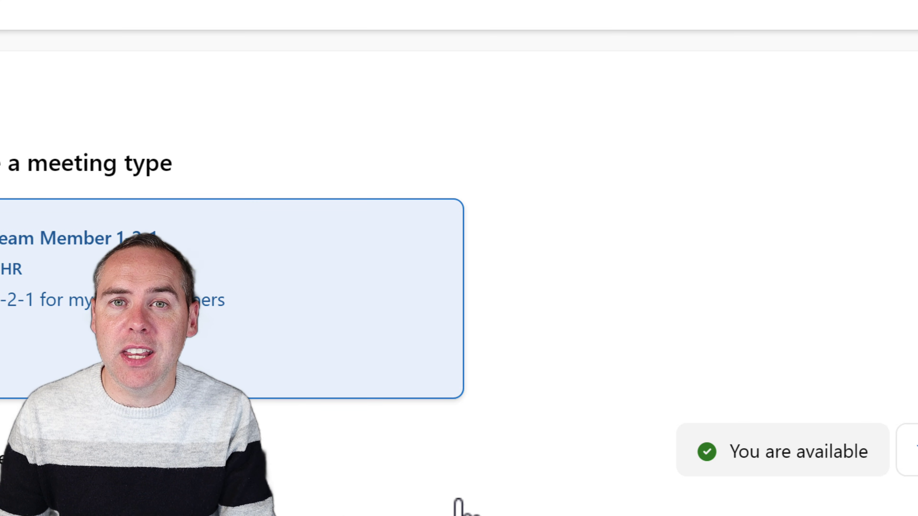